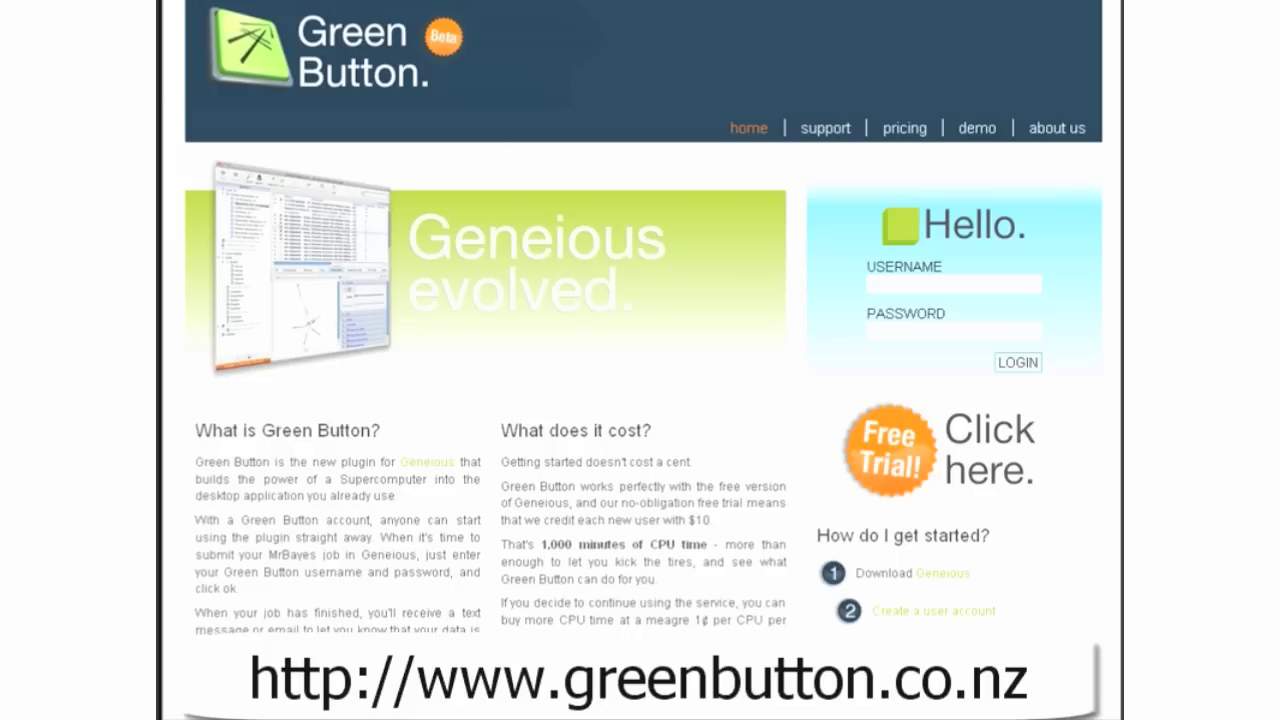
Step: Sign up for a Green Button free trial with a login name, password and e-mail, accepting the terms
click(961, 451)
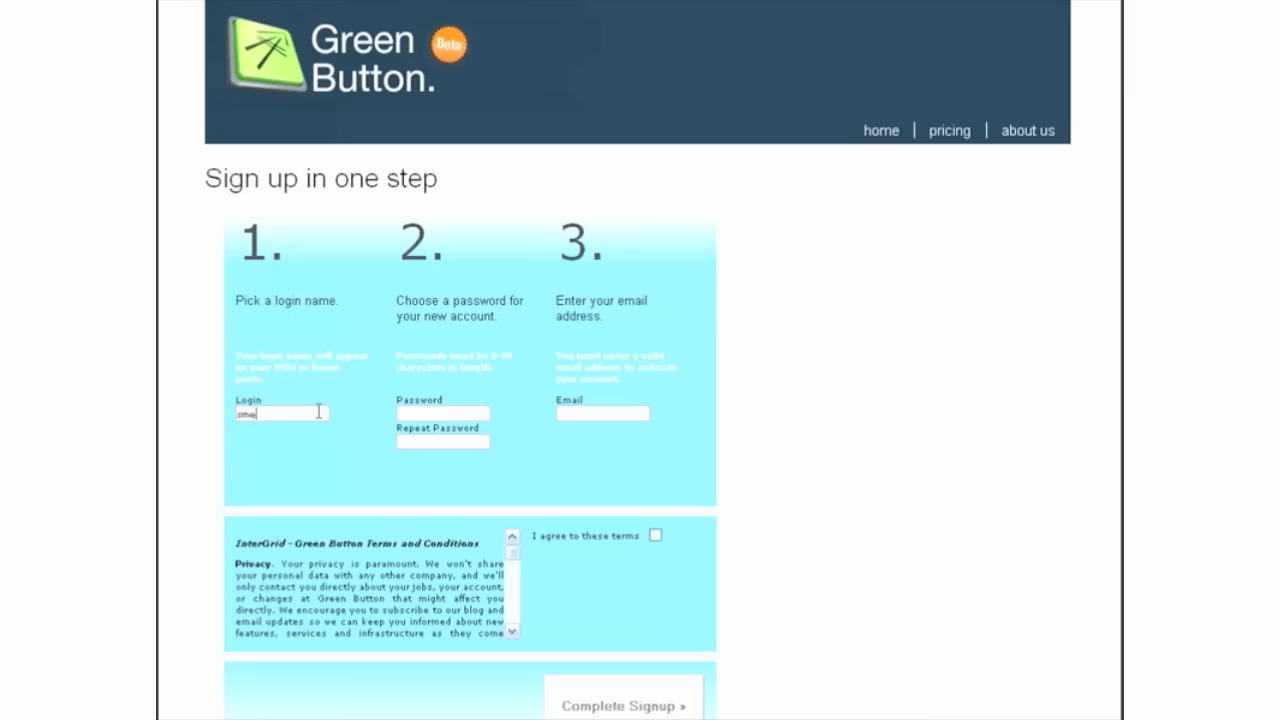
text(gol)
key(Tab)
text(******)
key(Tab)
text(******)
key(Tab)
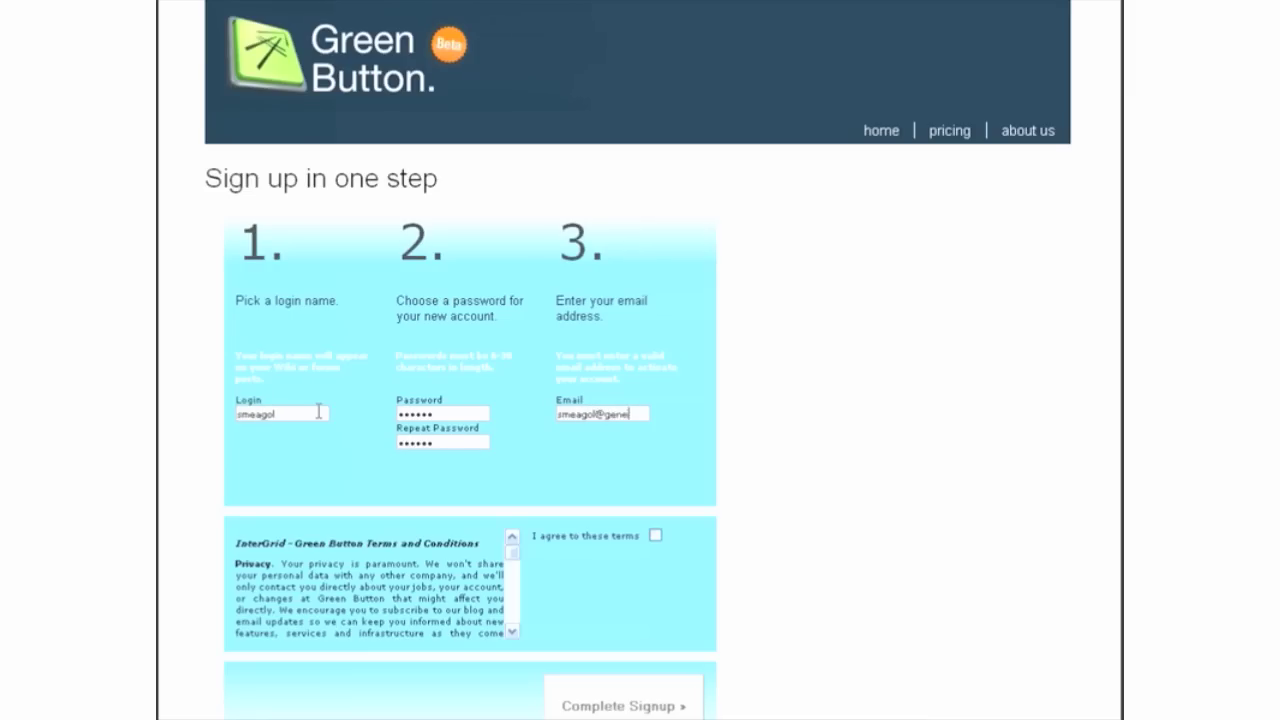
click(655, 535)
click(662, 708)
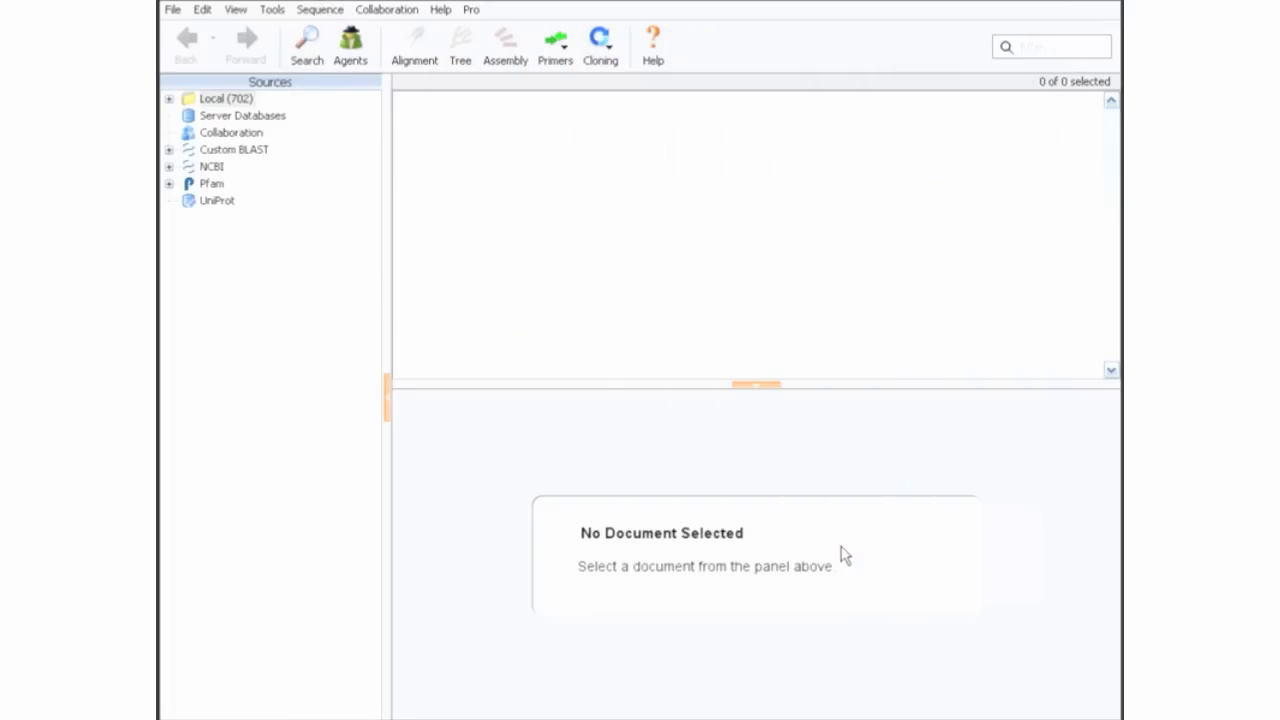
Step: Install the Green Button and MrBayes plugins from the Plugins preferences and confirm the success message
click(285, 10)
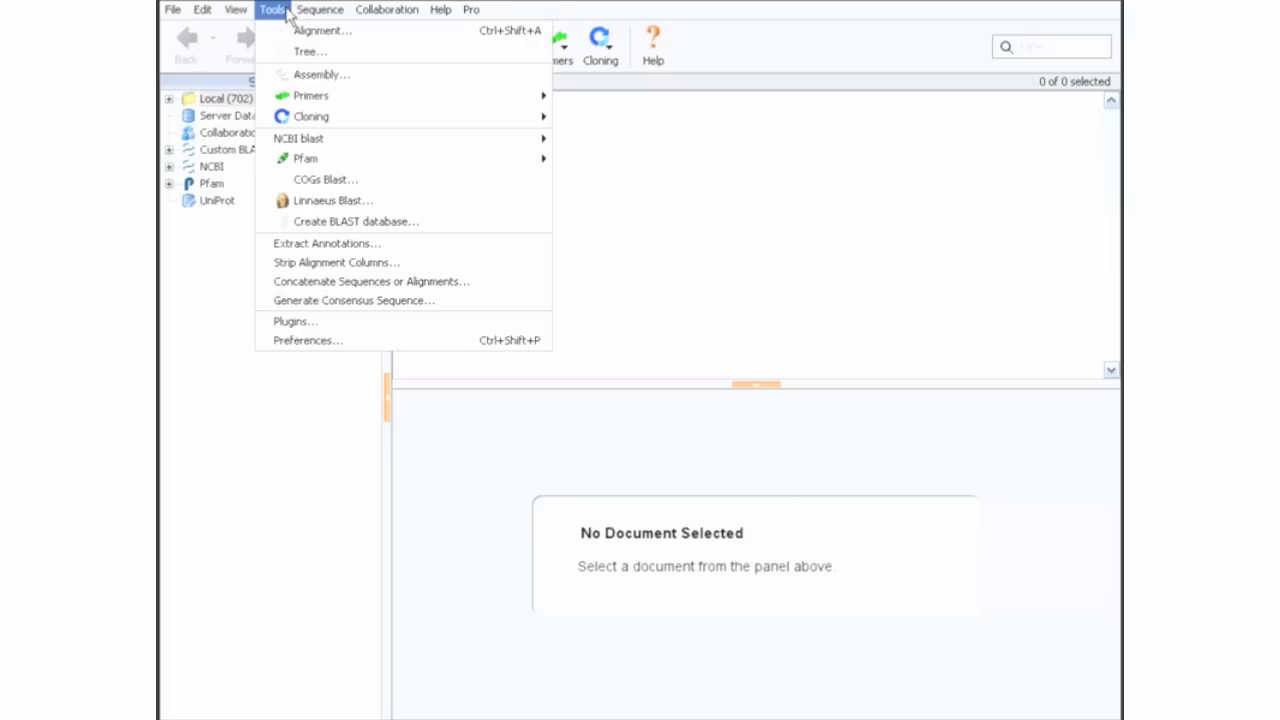
click(461, 324)
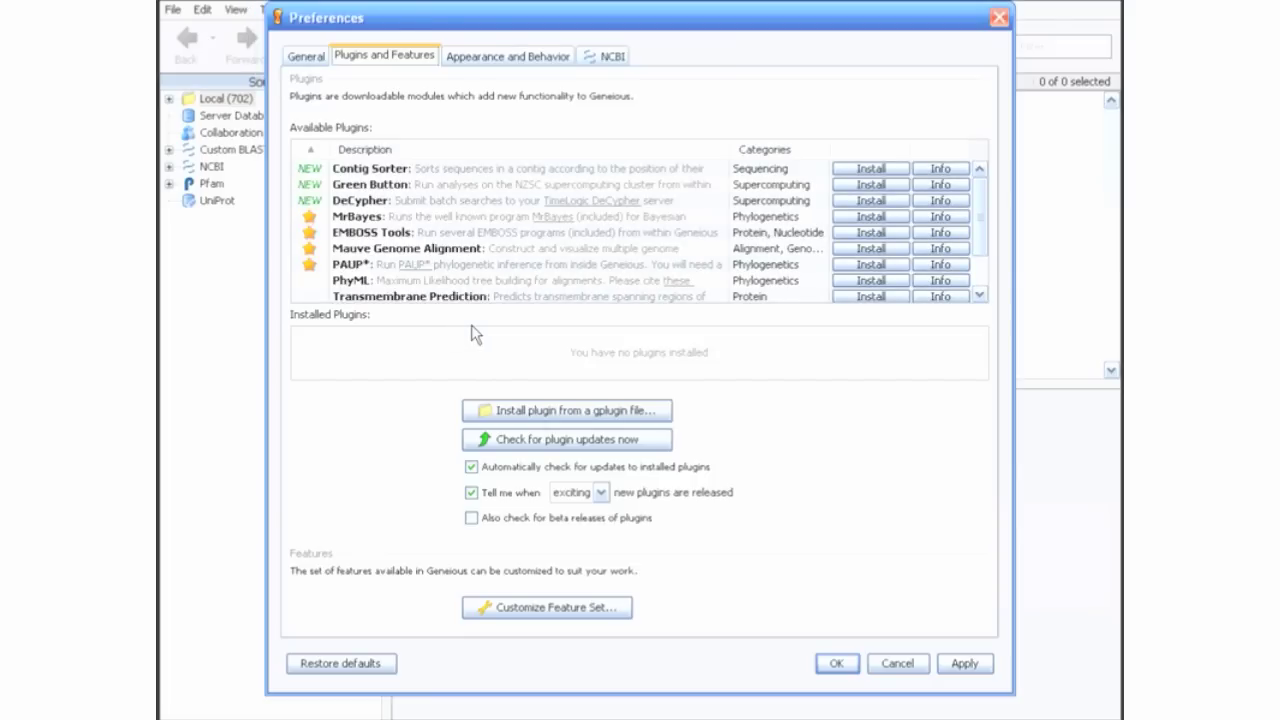
click(806, 190)
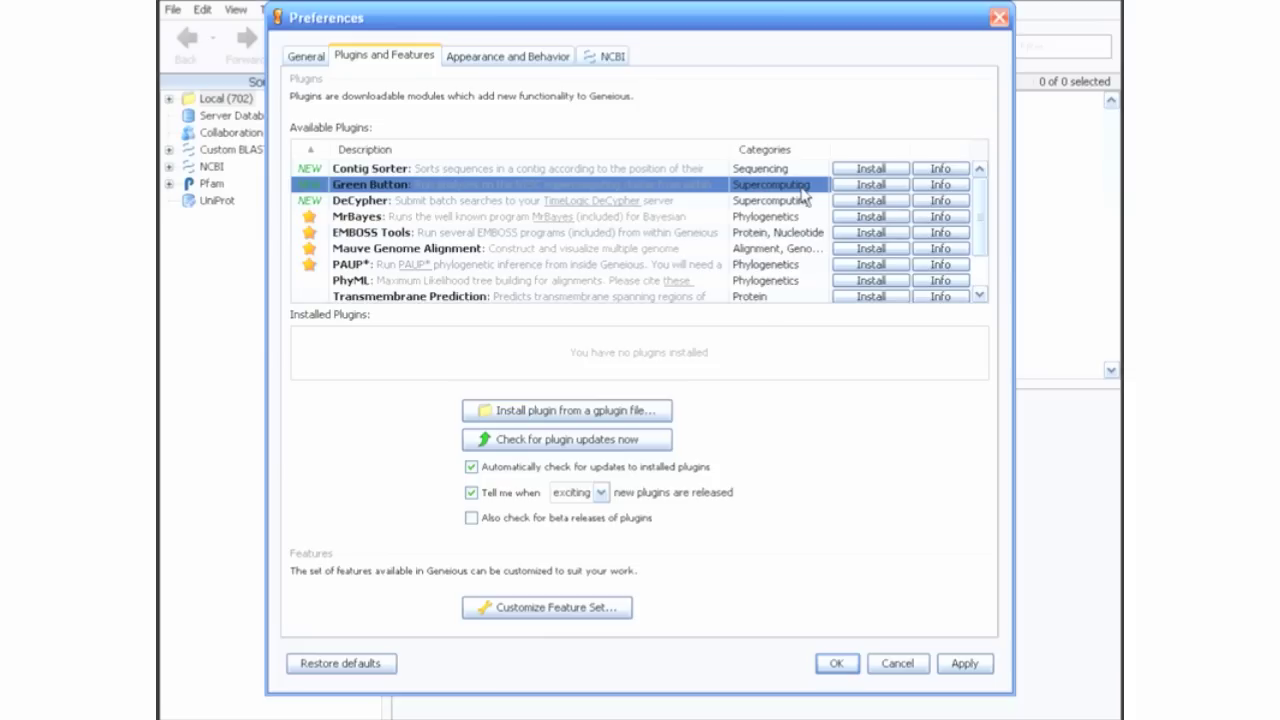
click(870, 185)
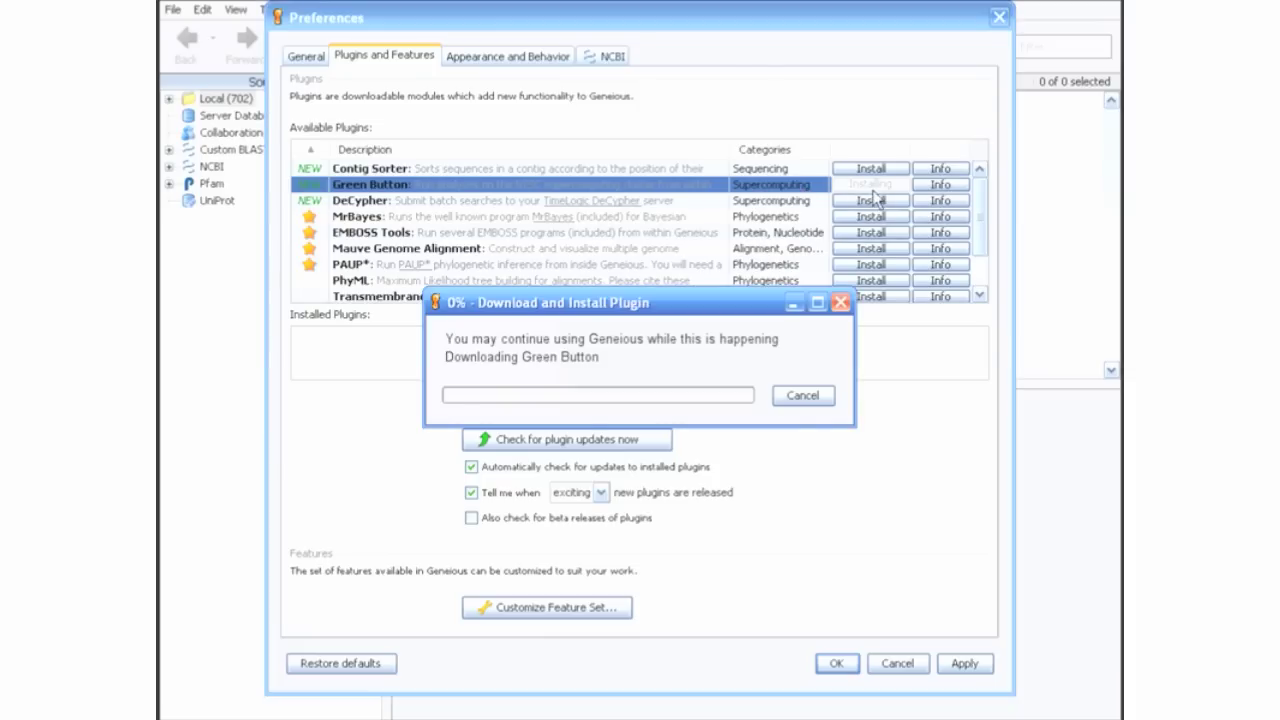
click(872, 201)
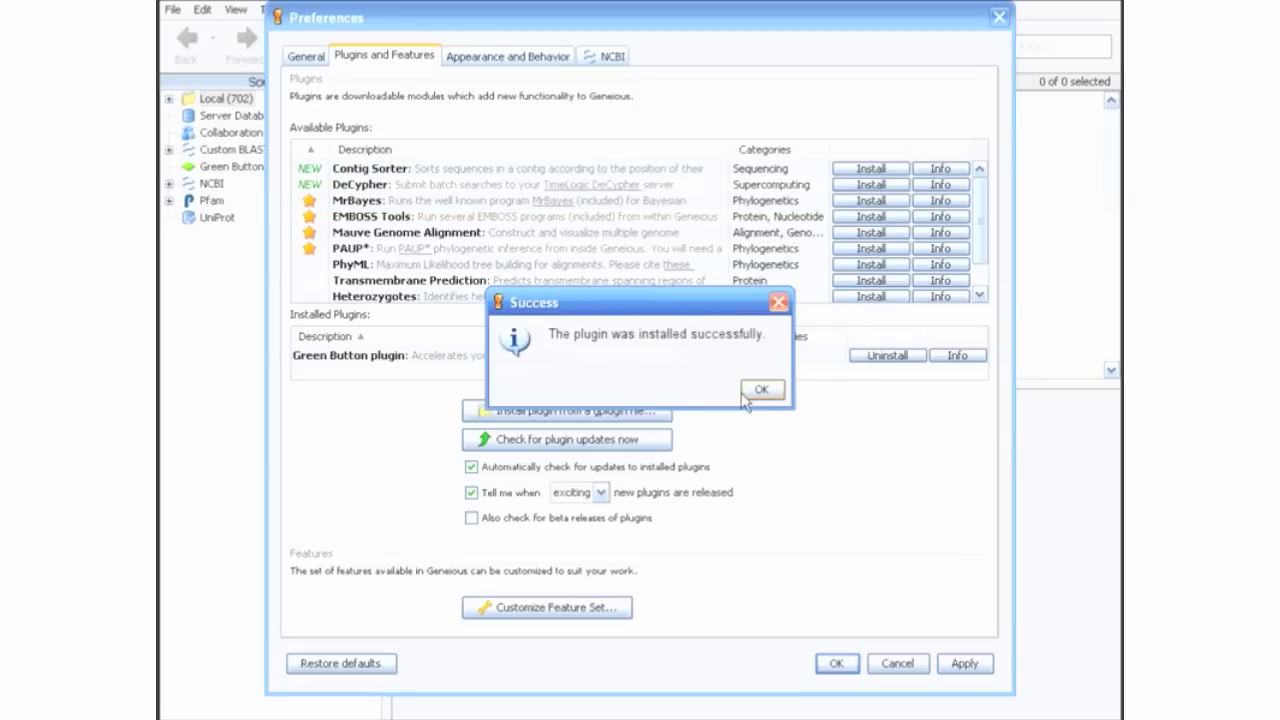
click(759, 391)
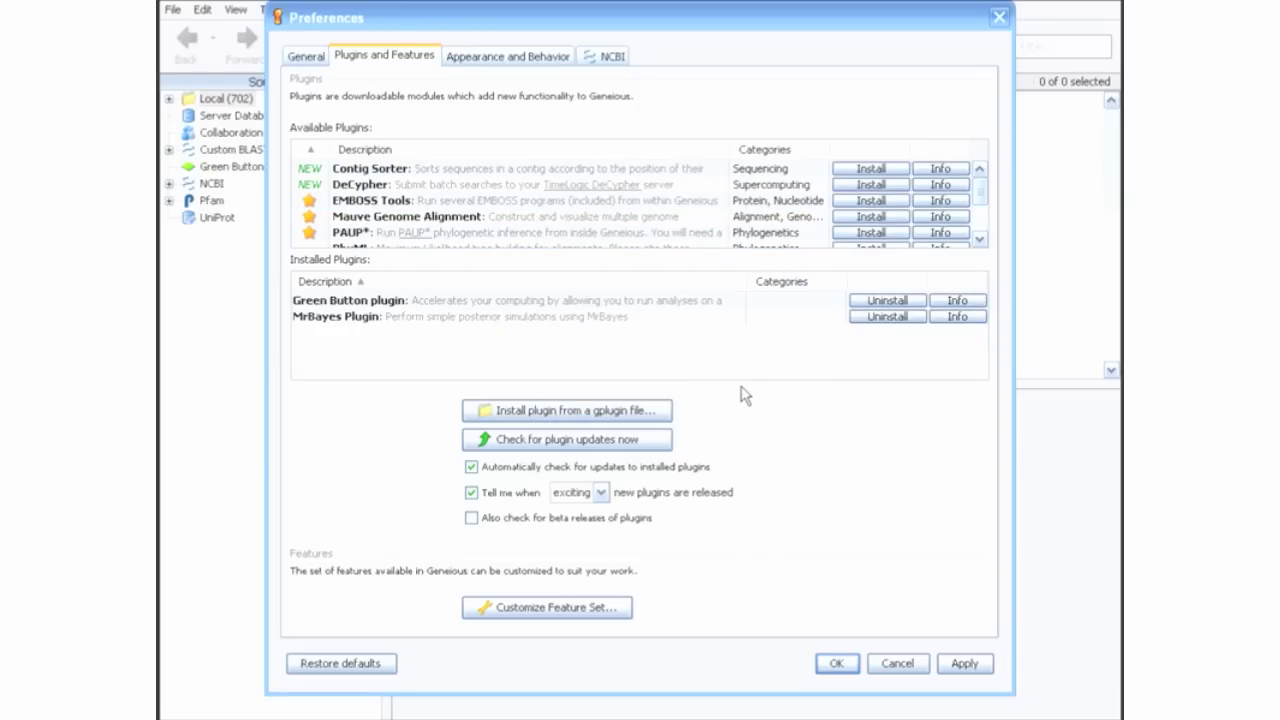
Step: Set MrBayes on COXII CDS to run on Green Button's NZSC with 4 CPUs and a $50 cost cap
click(851, 666)
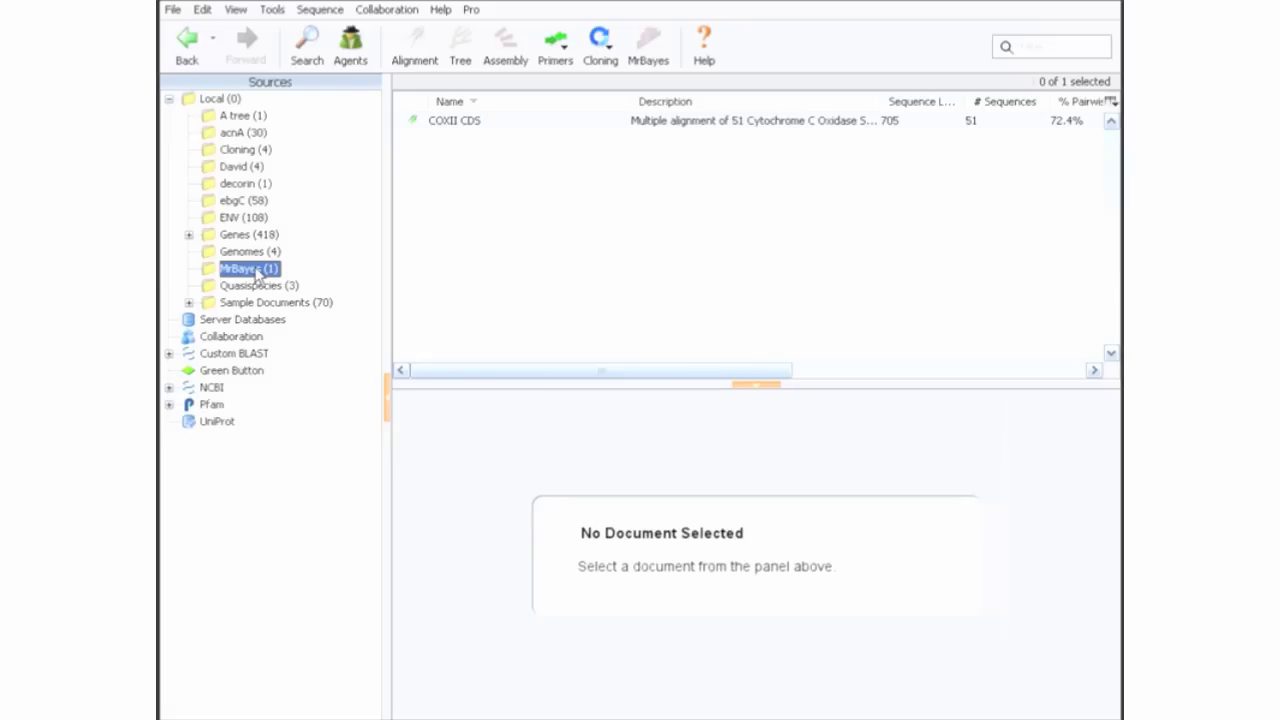
click(452, 127)
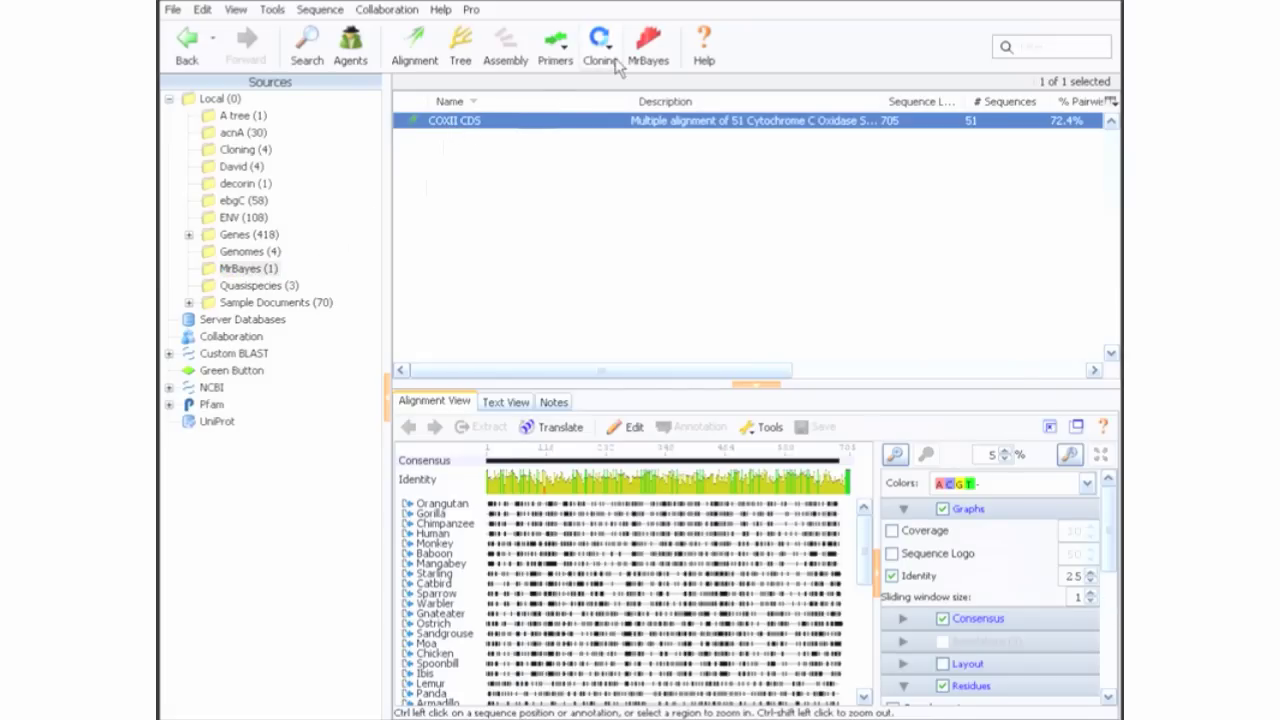
click(650, 52)
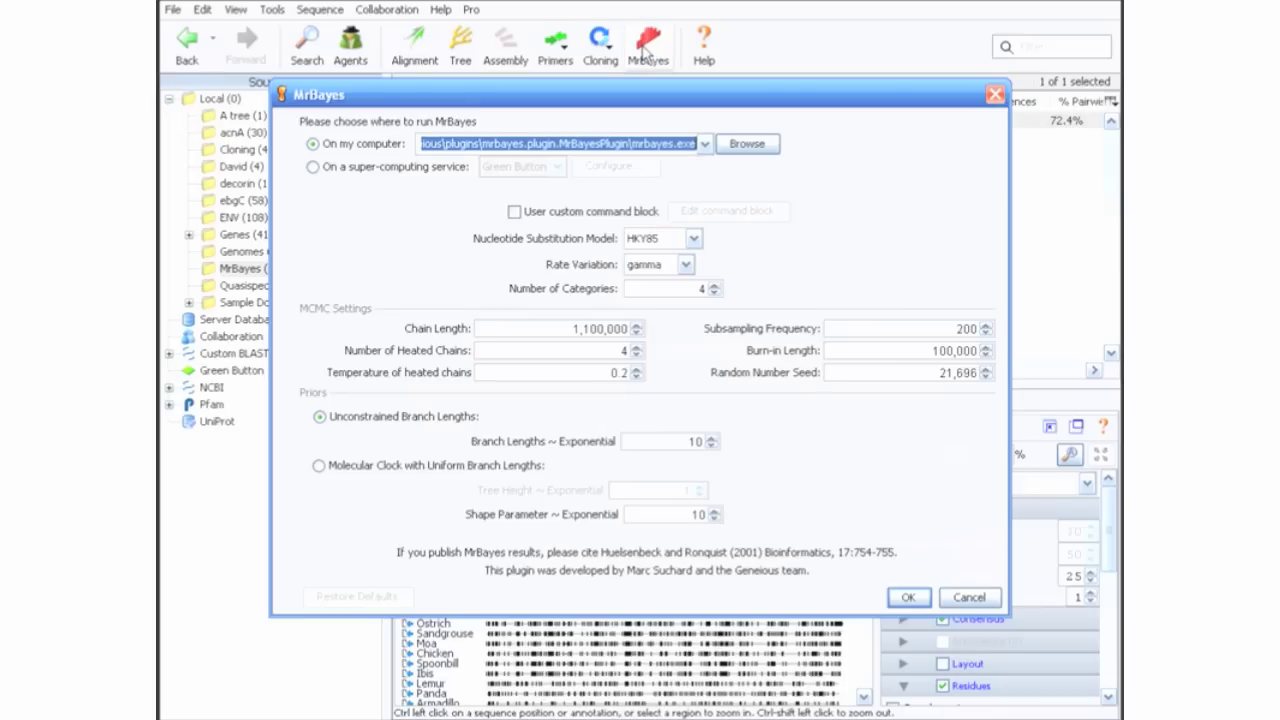
click(400, 168)
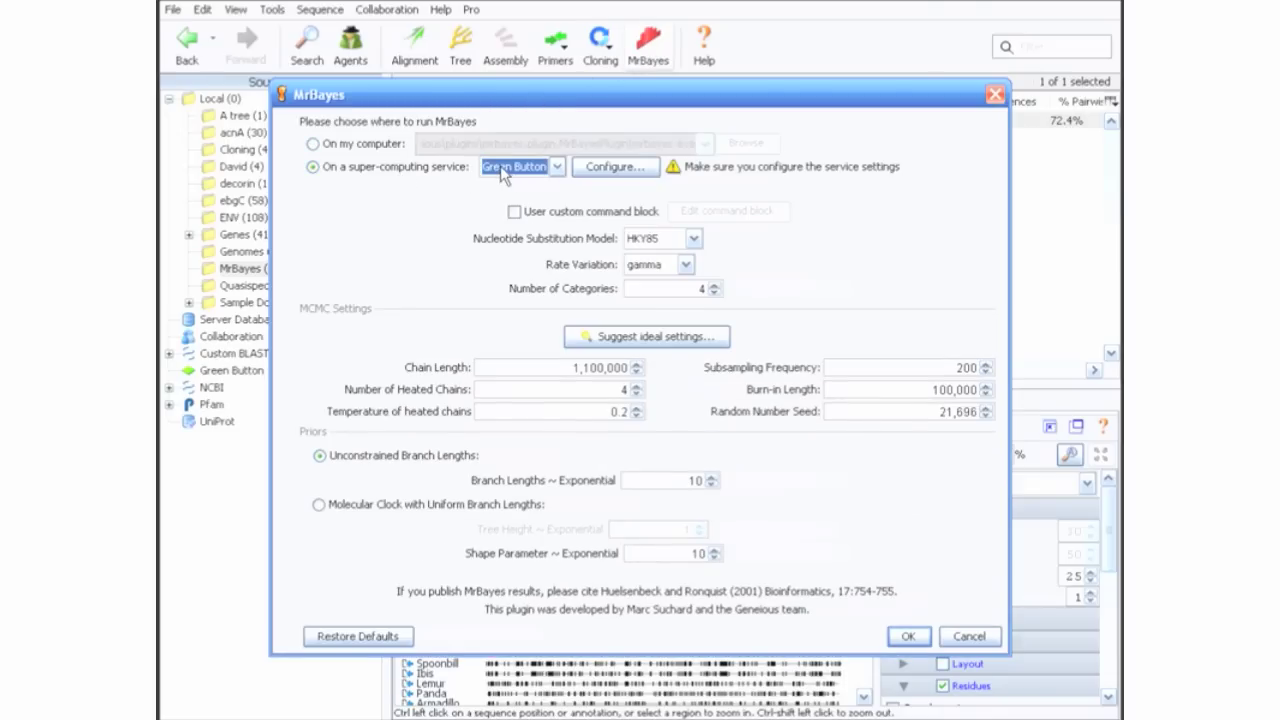
click(616, 168)
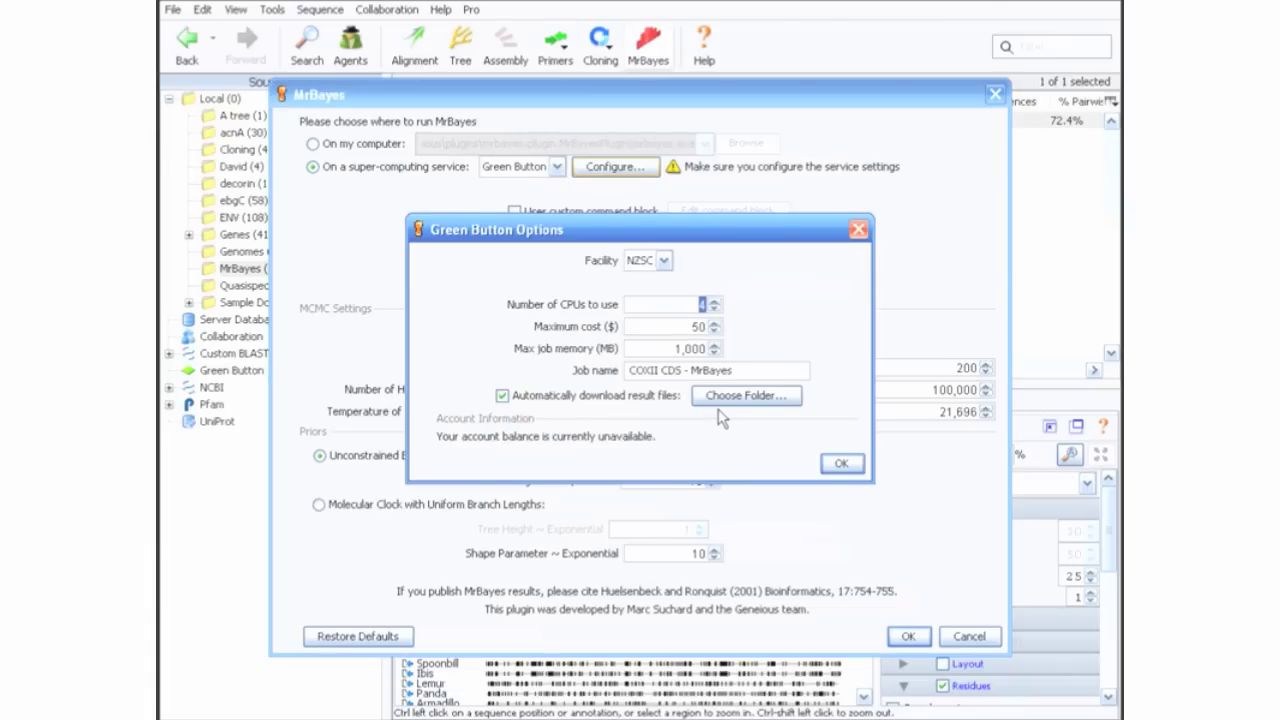
key(Tab)
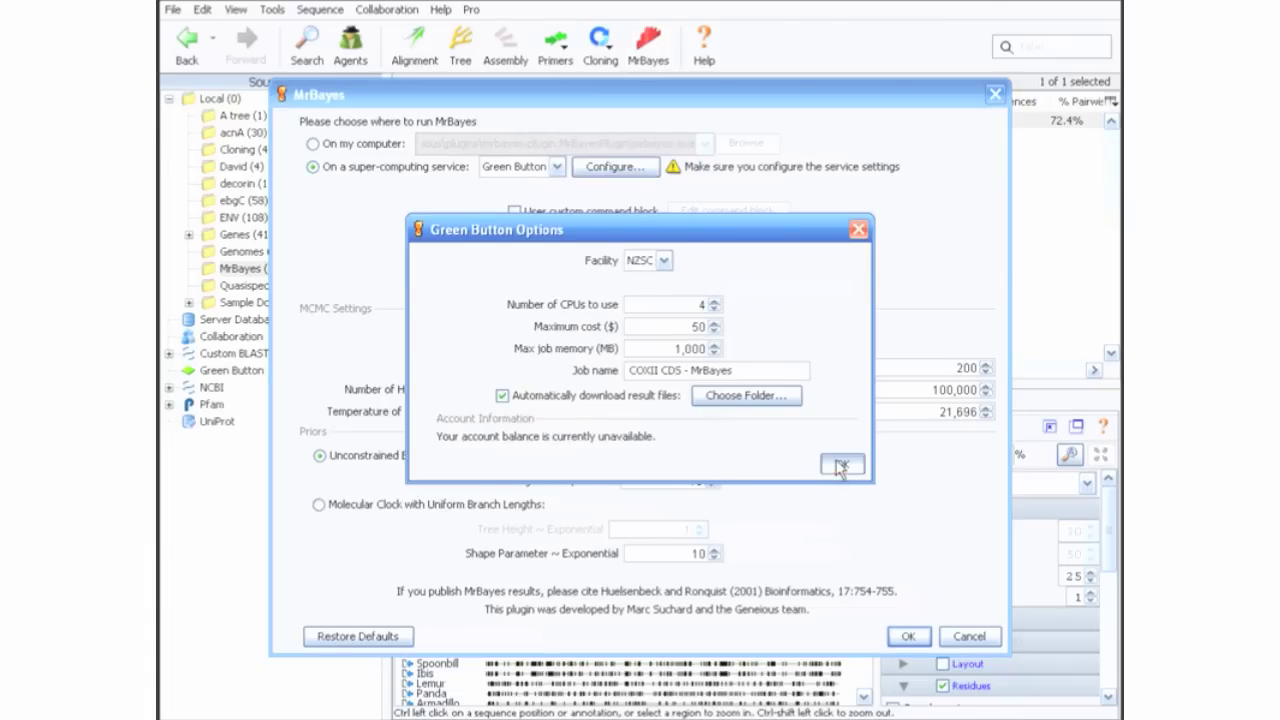
click(841, 466)
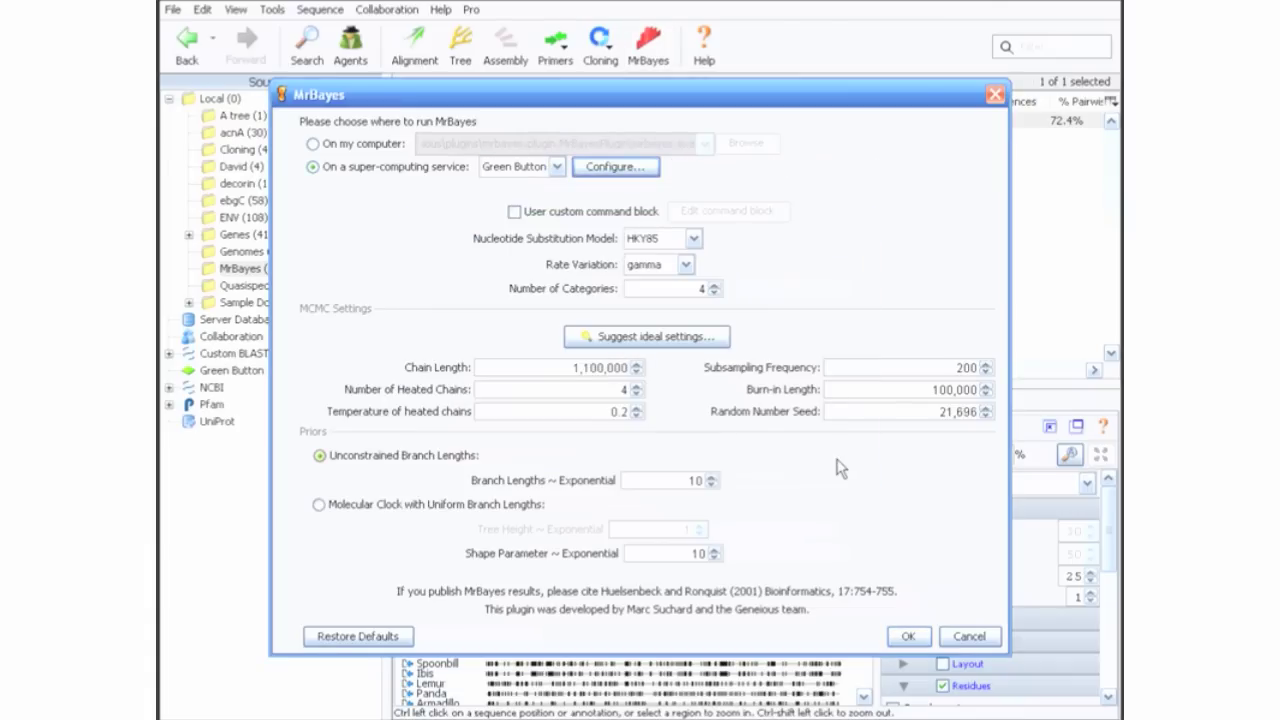
Step: Review, then turn off, the custom command block, and accept suggested settings: HKY85, gamma, 1,100,000 chain length
click(600, 213)
click(698, 212)
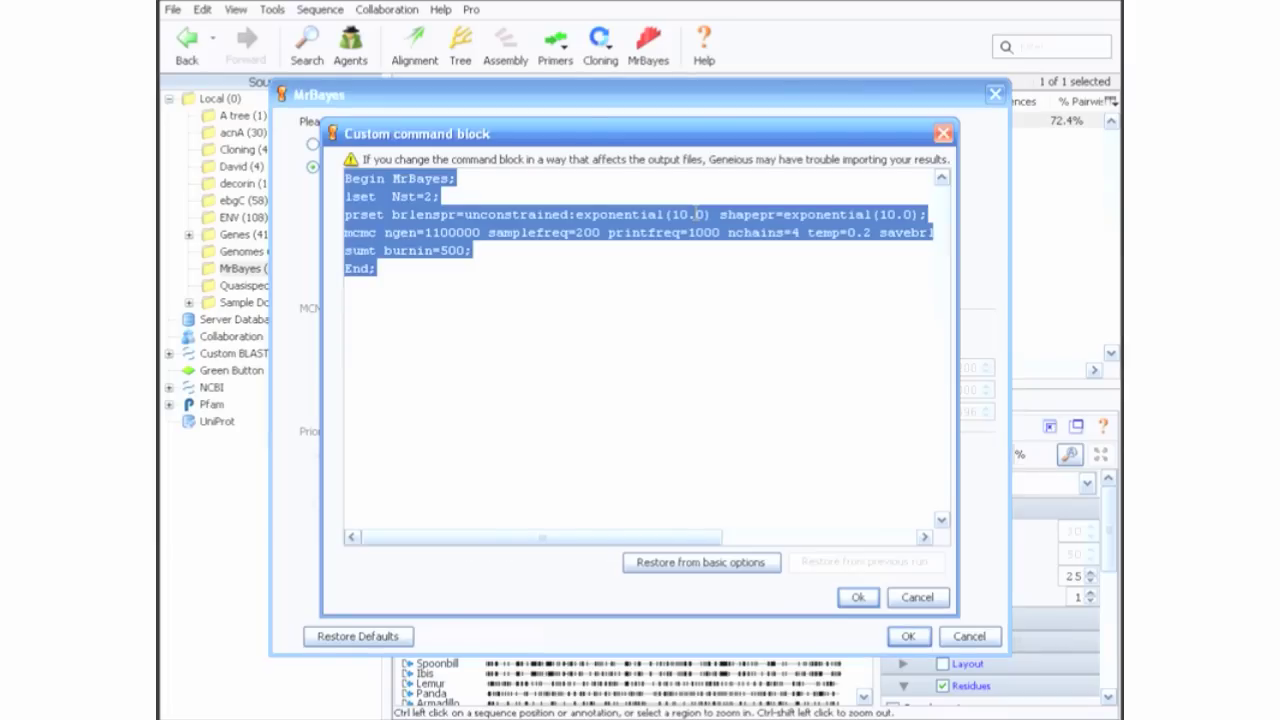
click(683, 260)
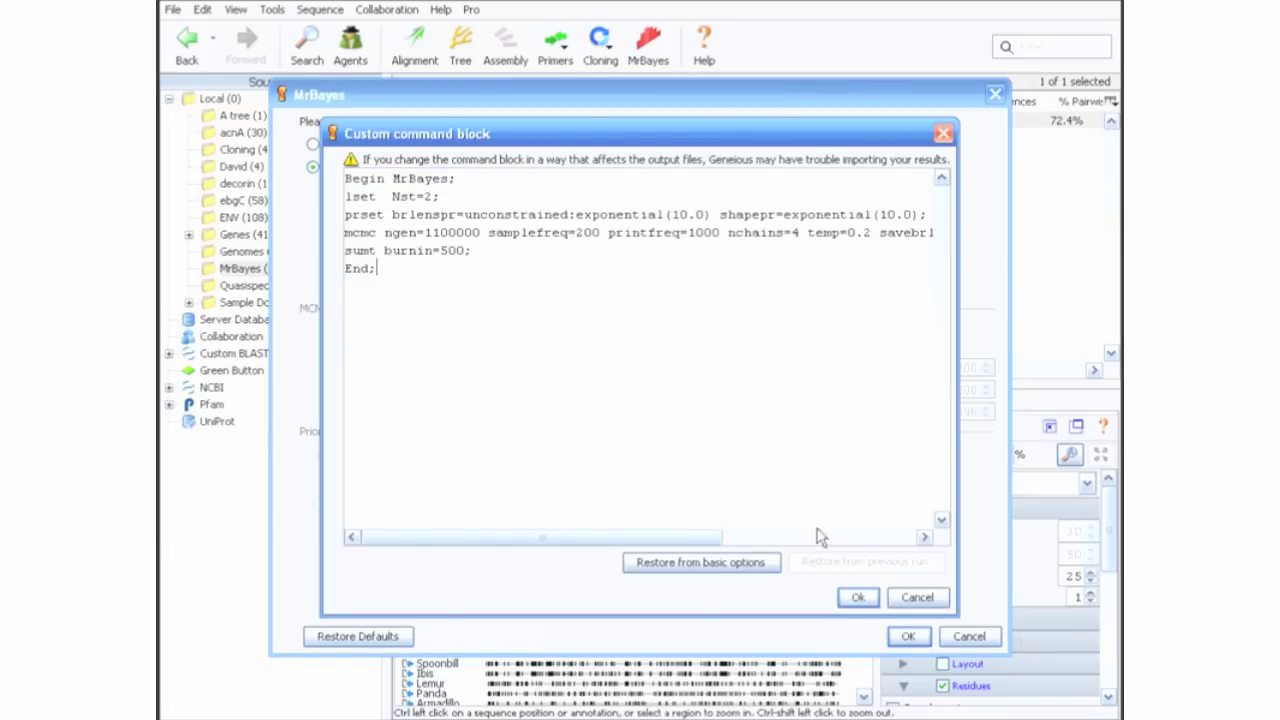
click(858, 597)
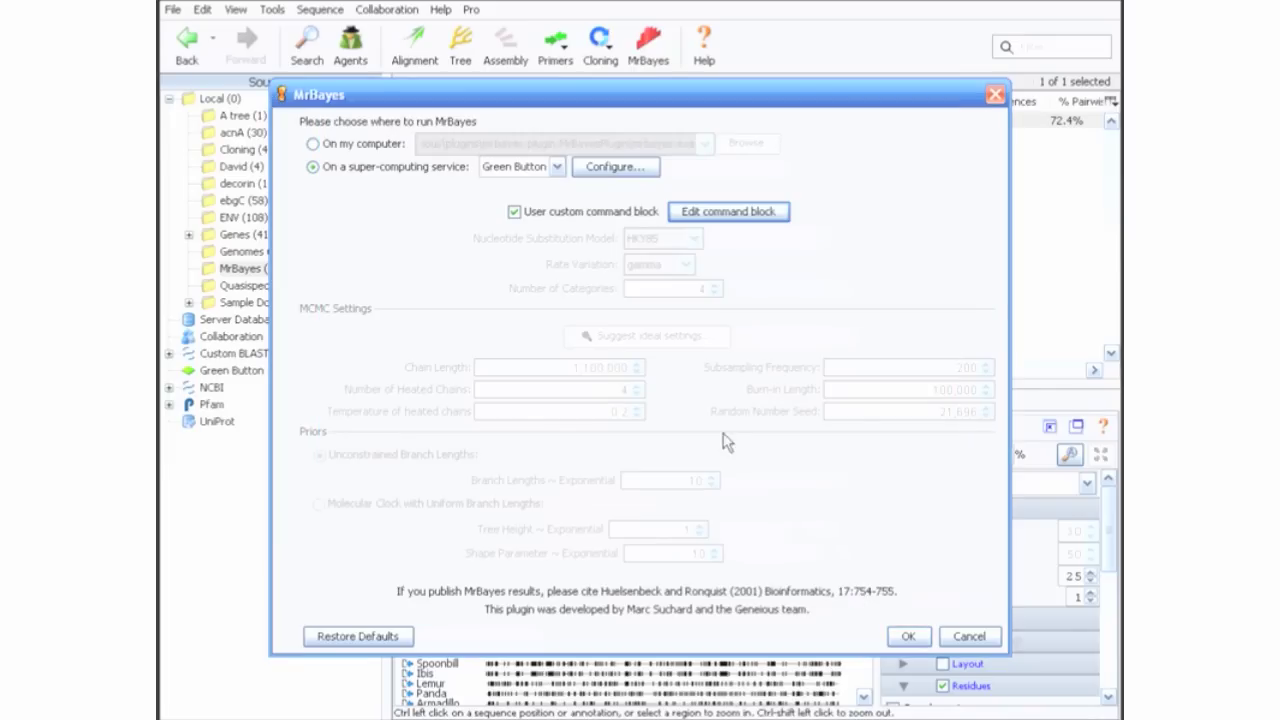
click(558, 212)
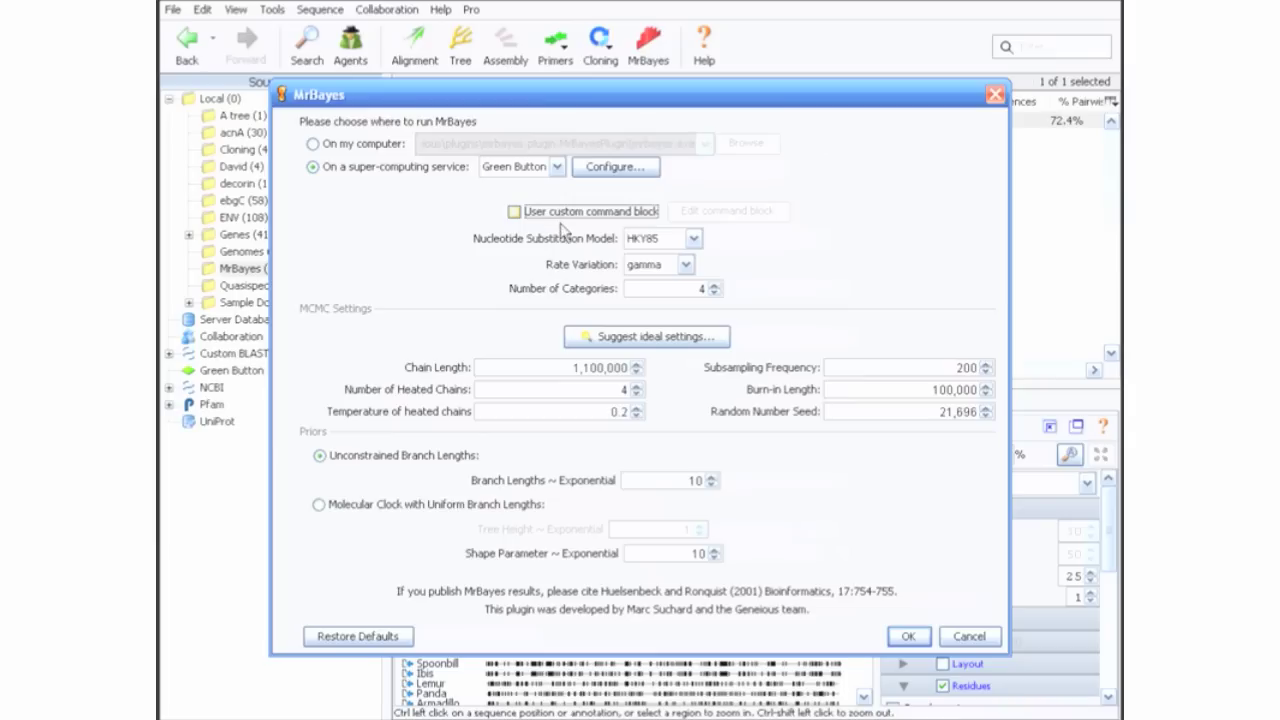
click(622, 340)
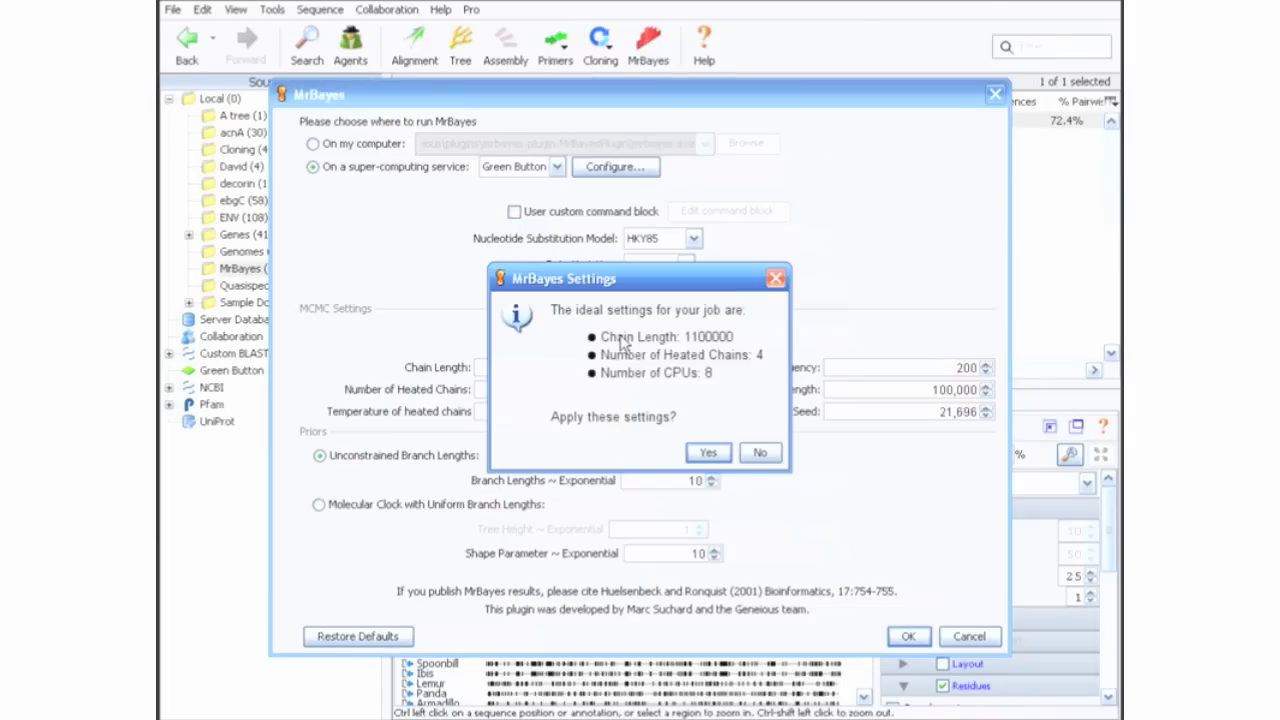
click(706, 451)
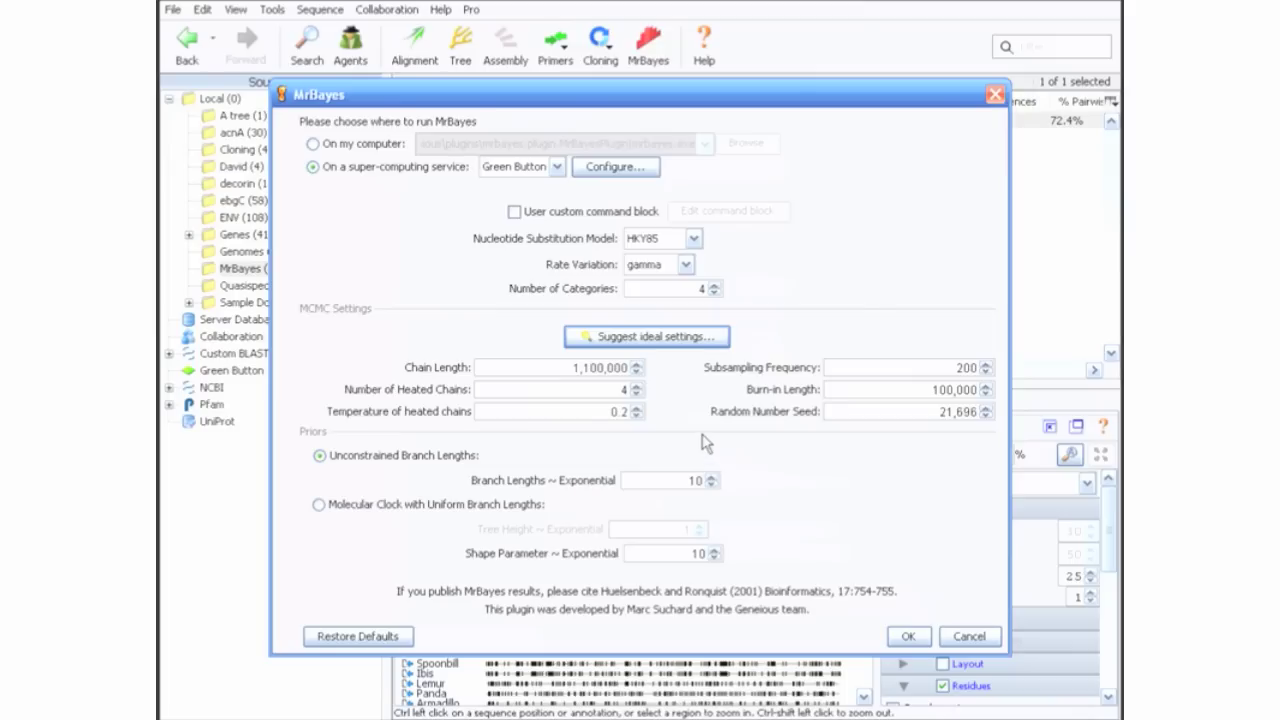
Step: Submit the MrBayes job, refresh Green Button until COXII CDS - MrBayes 3 is Done, and view the imported posterior output
click(909, 637)
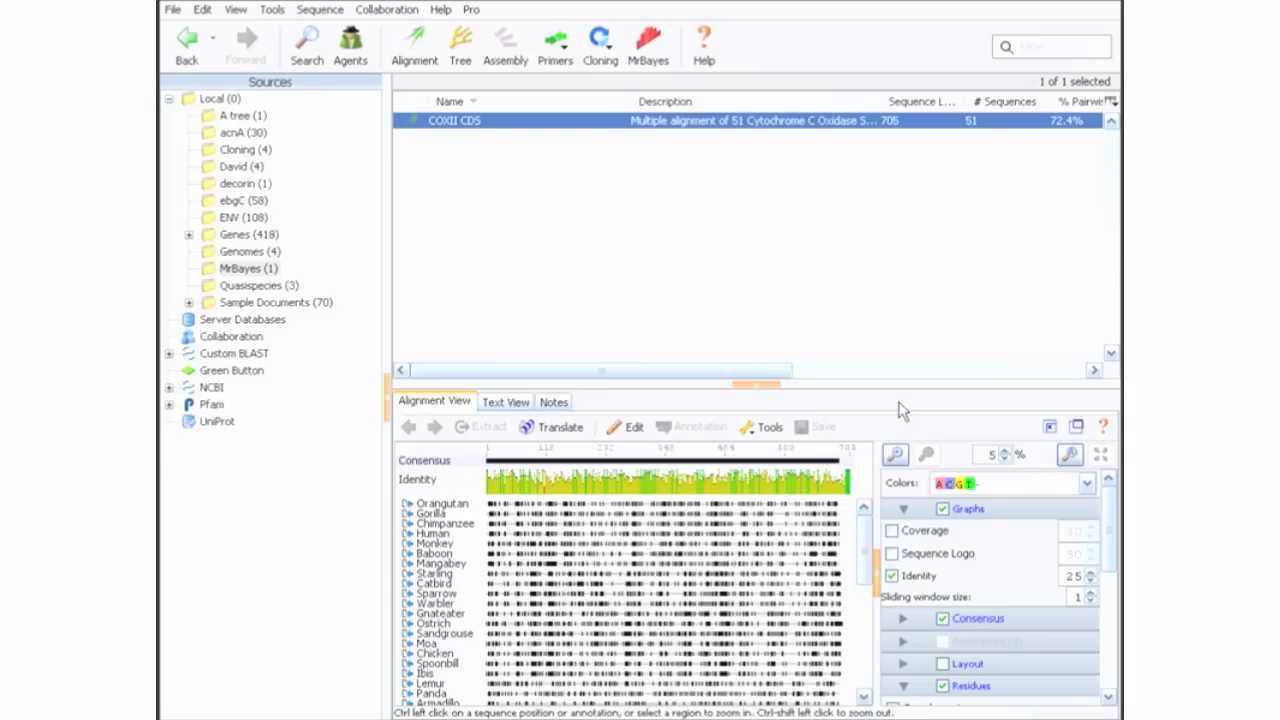
click(262, 375)
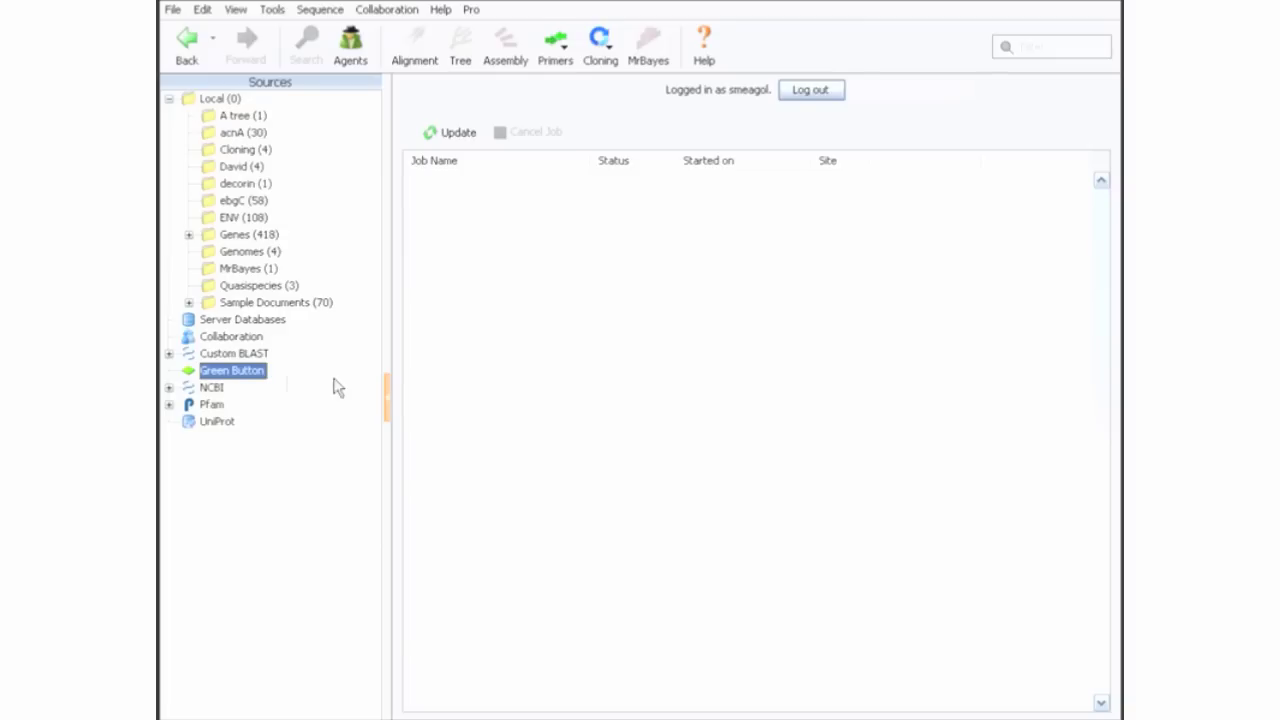
click(458, 136)
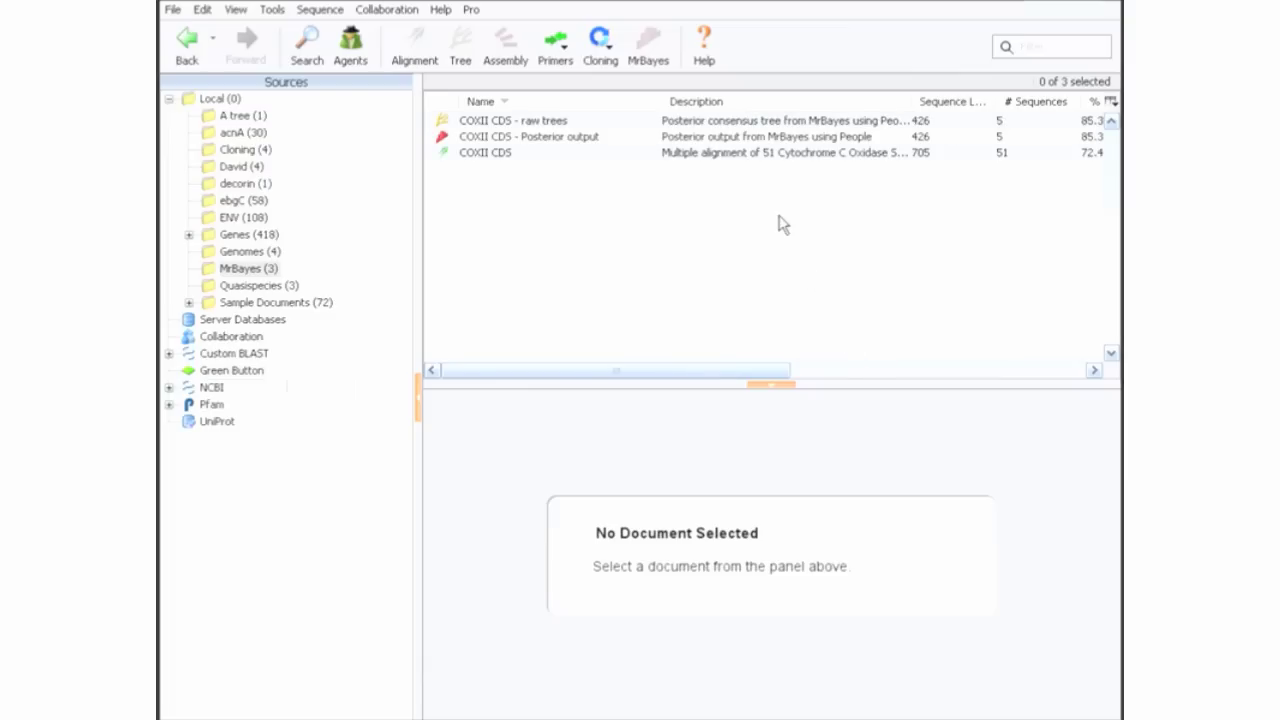
click(750, 140)
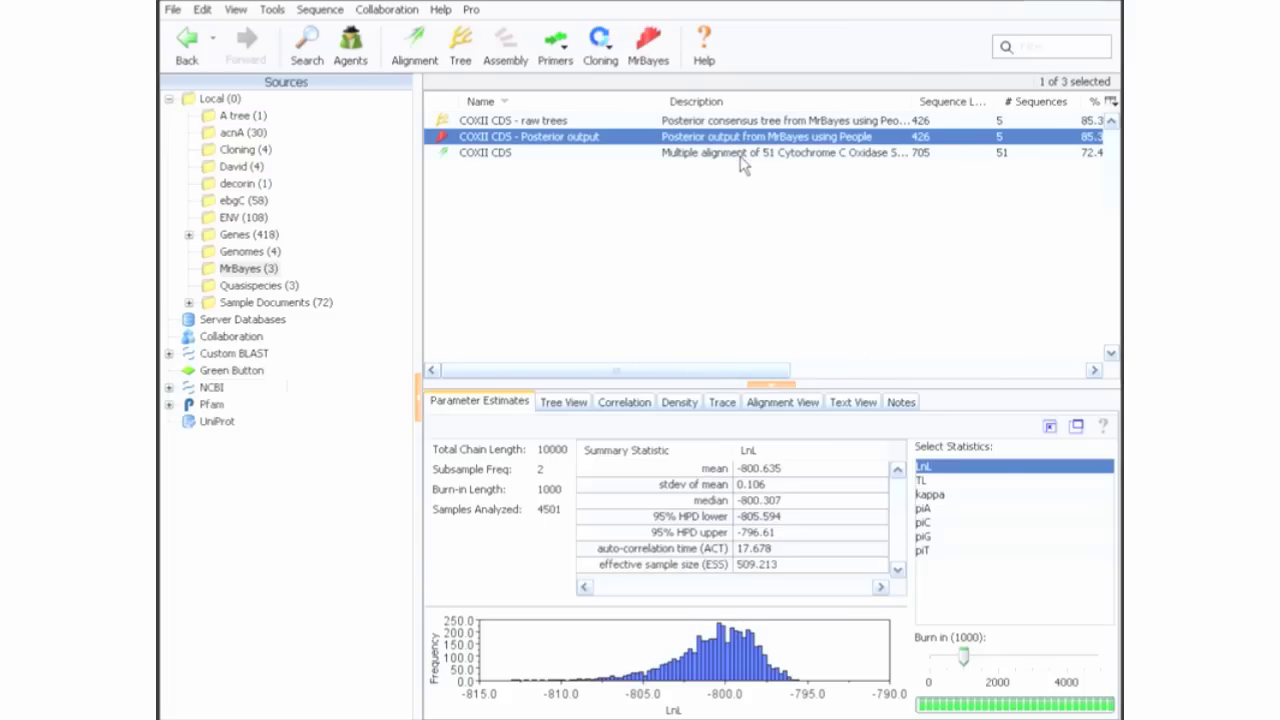
click(249, 375)
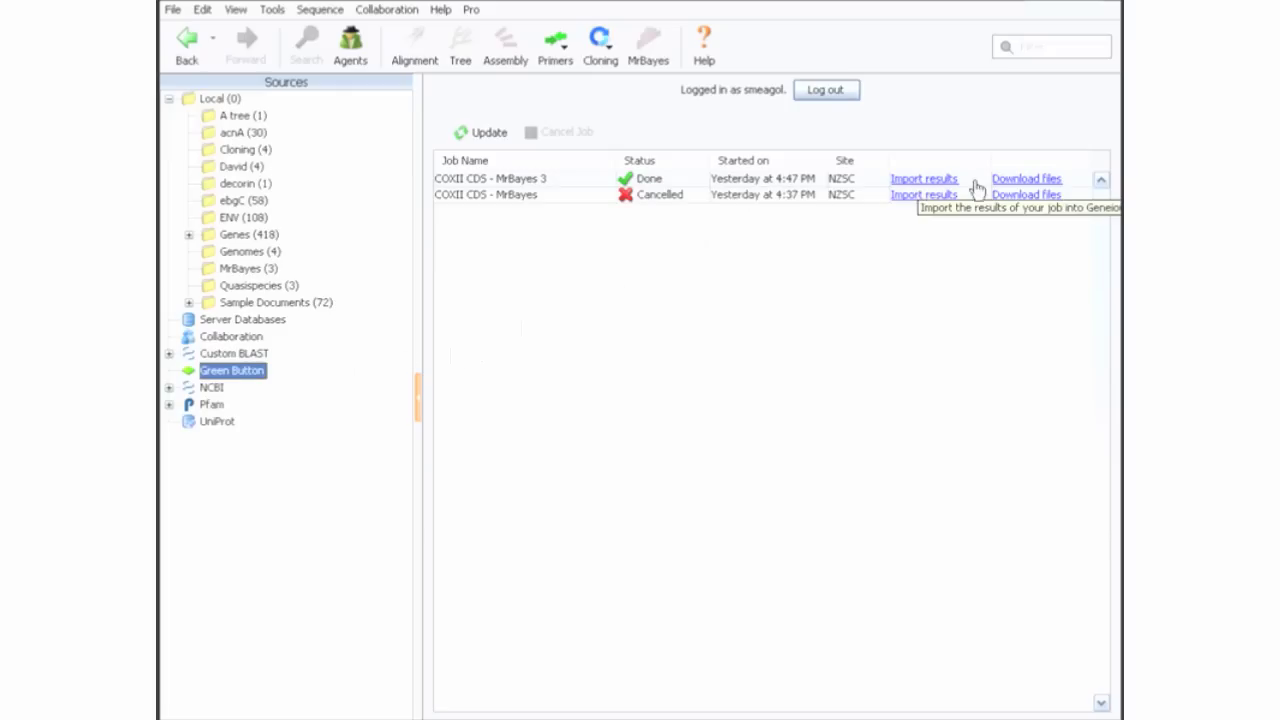
Step: Download the result files of the finished COXII CDS - MrBayes 3 job
click(1021, 182)
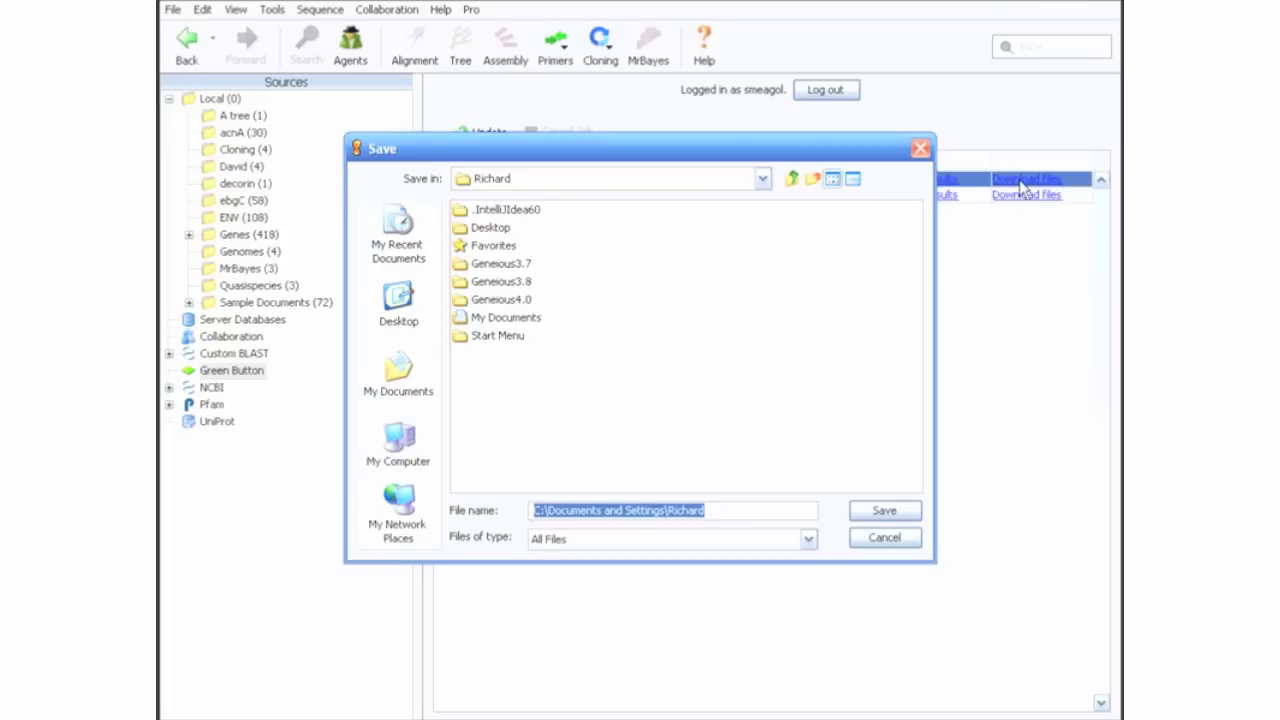